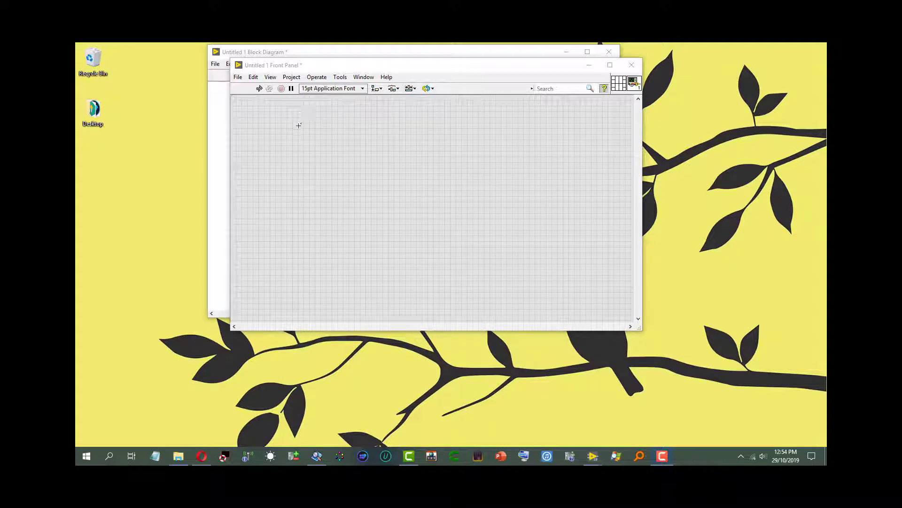
Step: Open VI Properties on Editor Options: grid 12, block diagram 16, NXG style for created controls
click(298, 125)
key(ctrl+h)
key(ctrl+i)
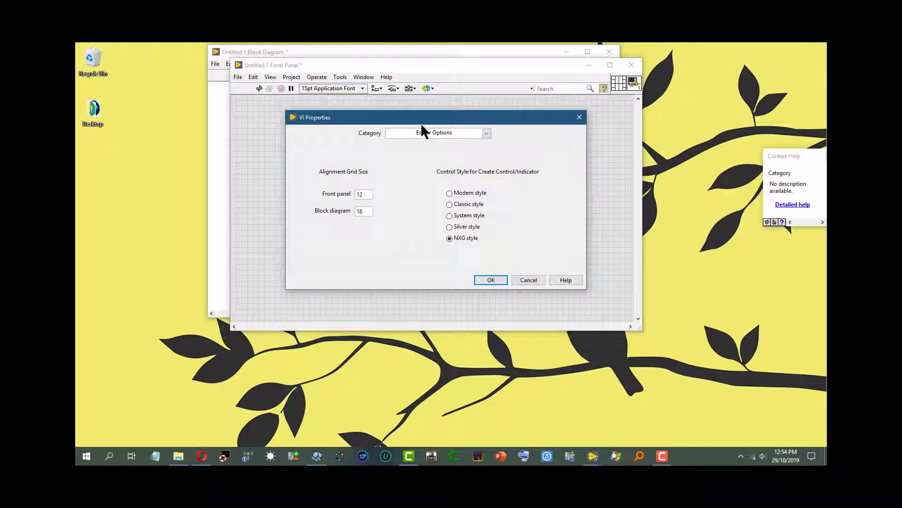
click(484, 134)
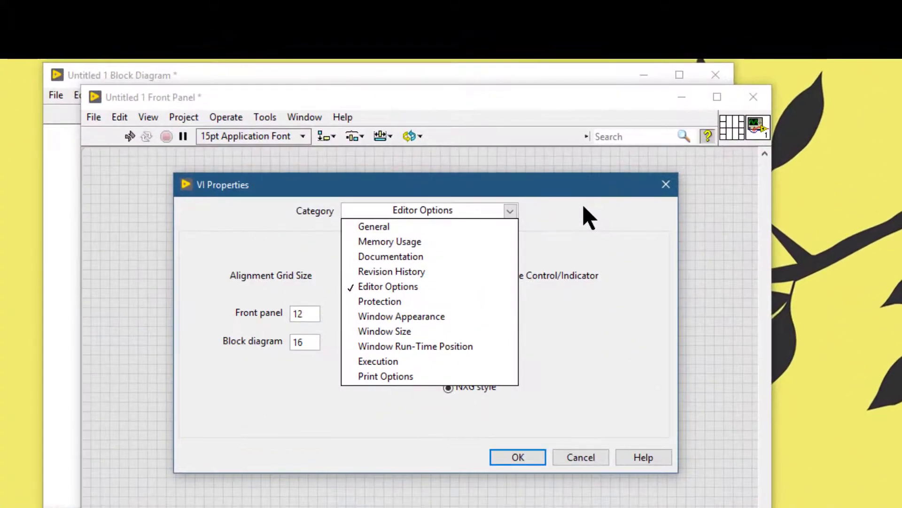
click(567, 183)
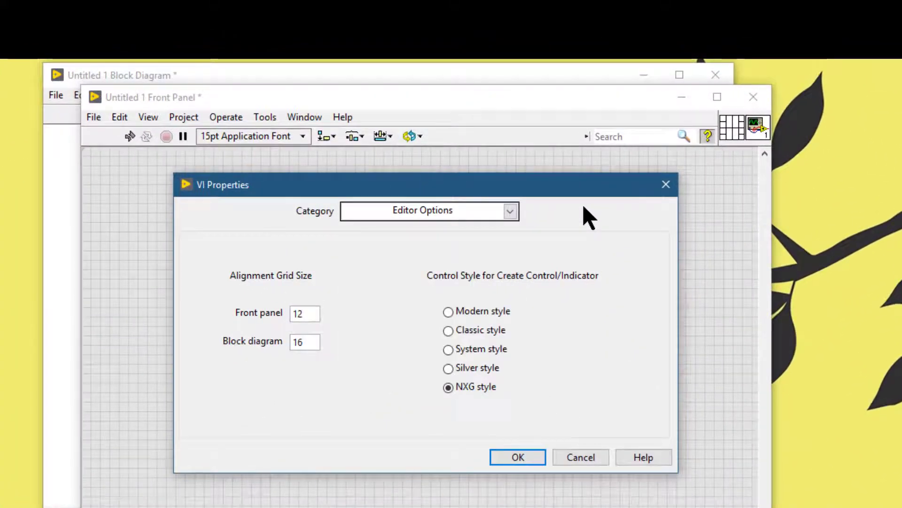
Step: Close VI Properties and view the Front Panel options, where new-VI control style is Modern
click(661, 190)
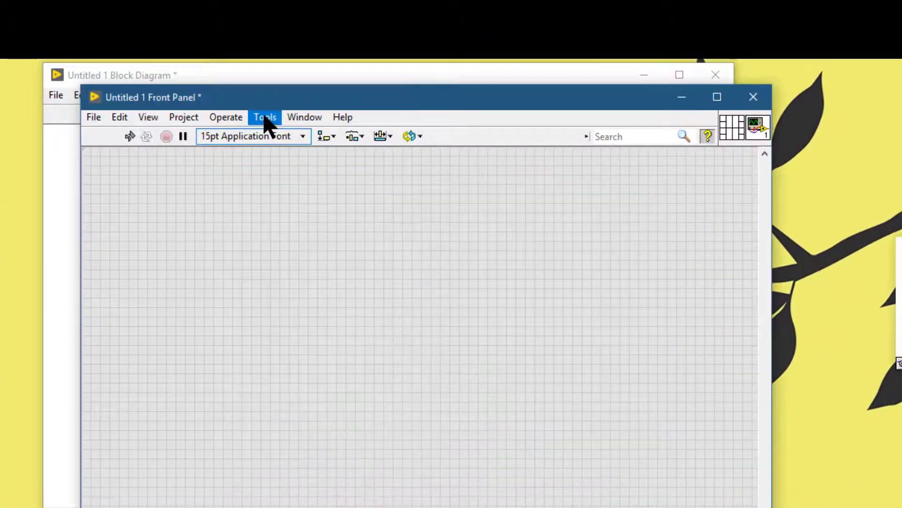
click(264, 117)
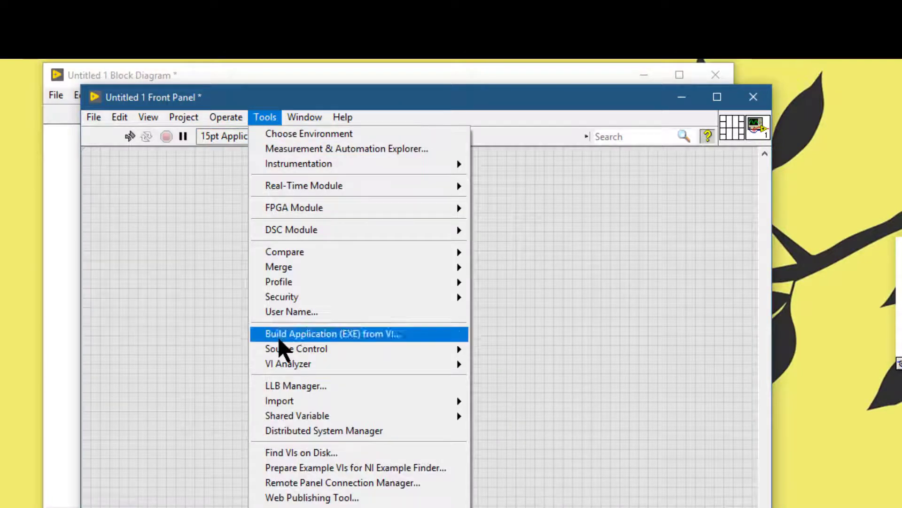
key(Escape)
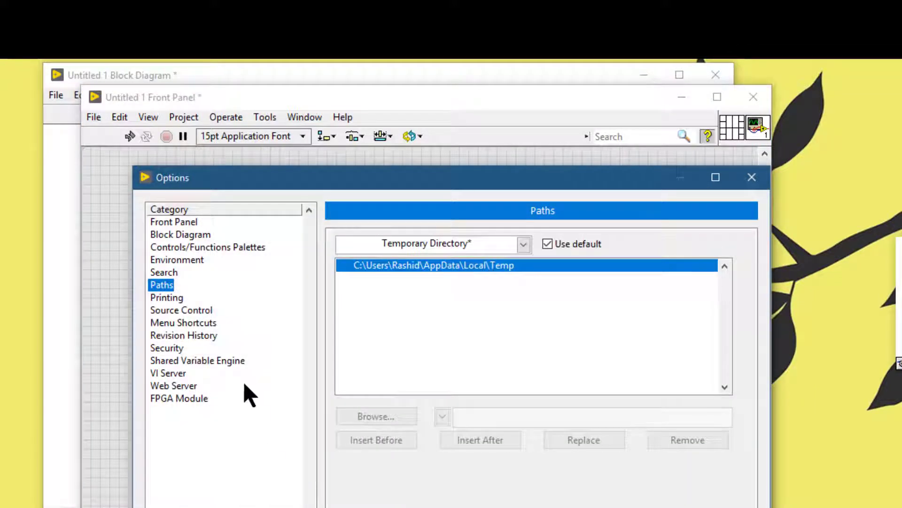
click(189, 222)
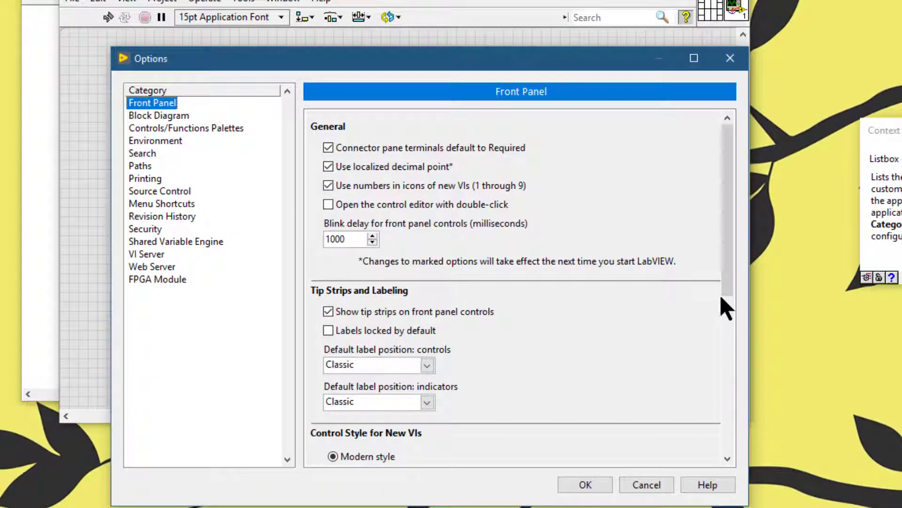
Step: Close the Options dialog, hide Context Help and return to the Getting Started window
drag(731, 301, 736, 353)
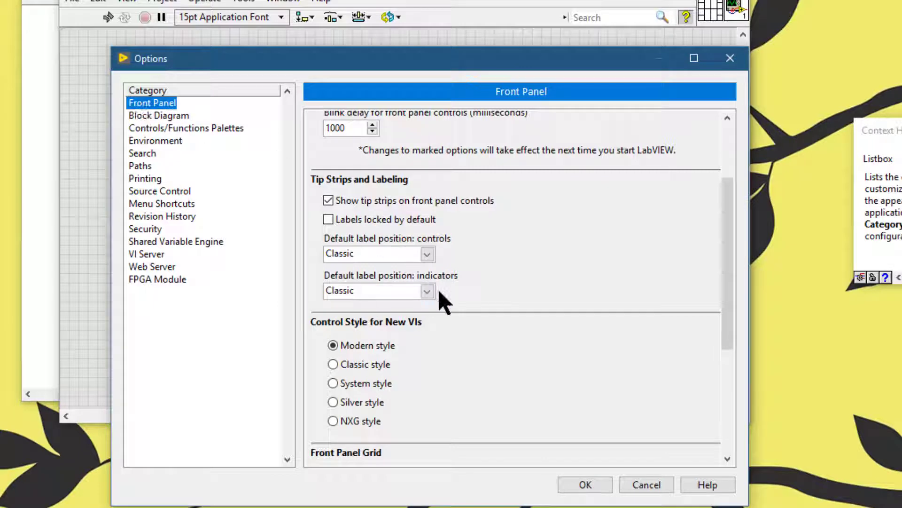
key(ctrl+h)
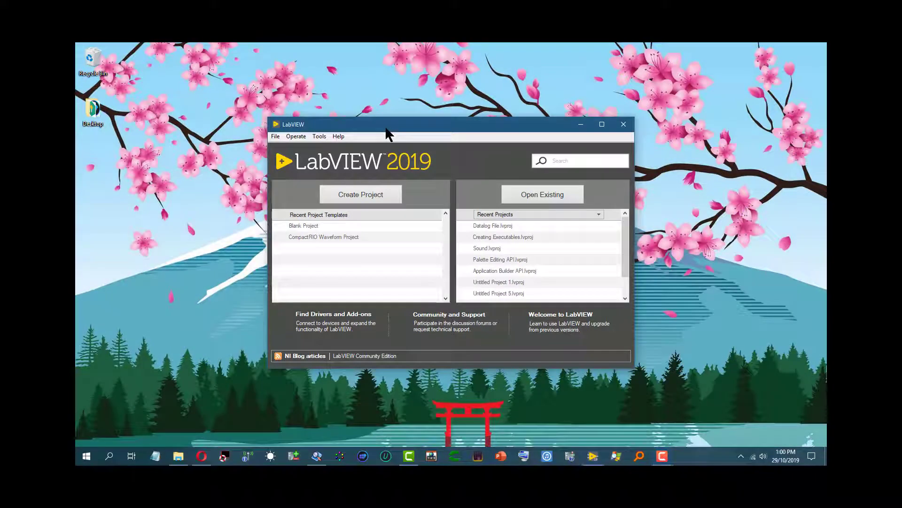
Step: Create the new blank VI Untitled 2 with Ctrl+N and open the File menu
key(ctrl+n)
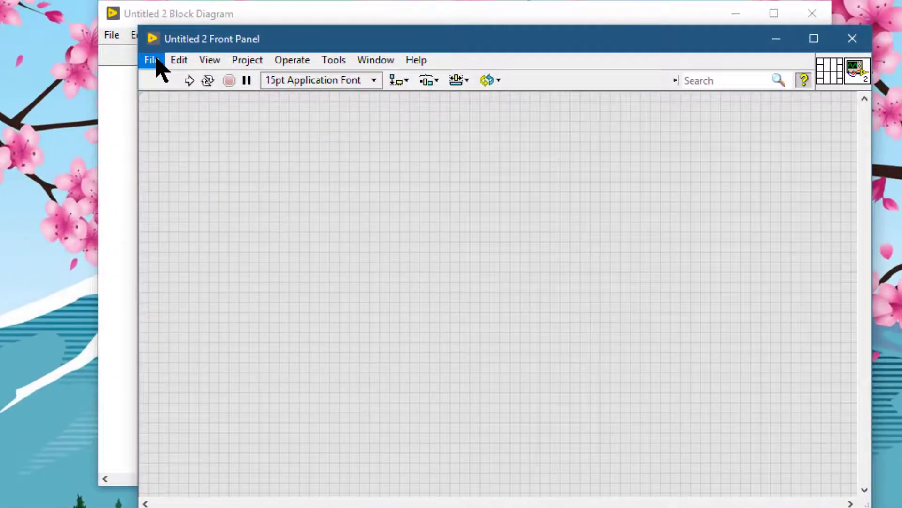
click(287, 108)
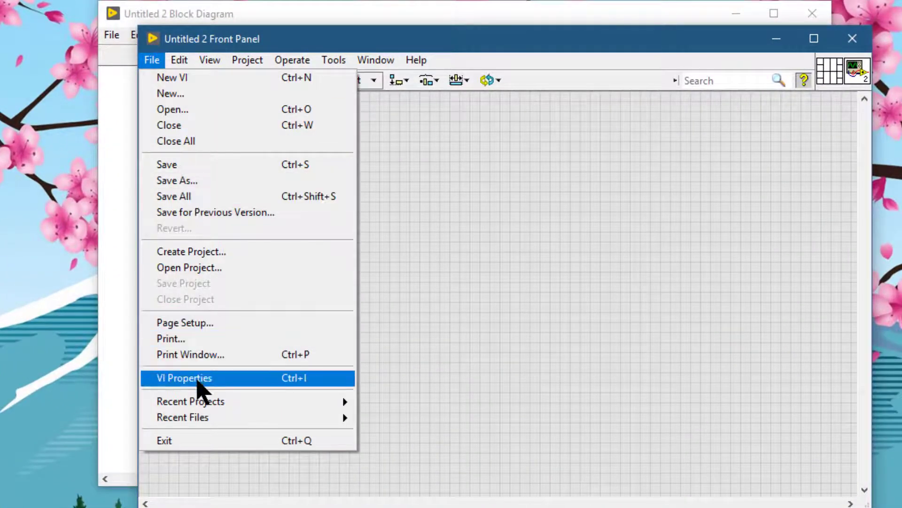
Step: Open VI Properties, browse to the General page, then return to Editor Options
click(221, 378)
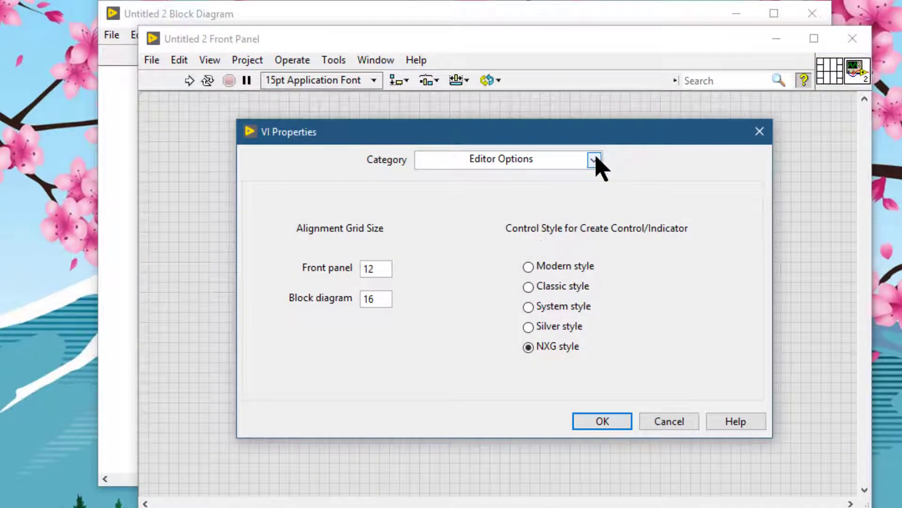
click(595, 162)
click(537, 174)
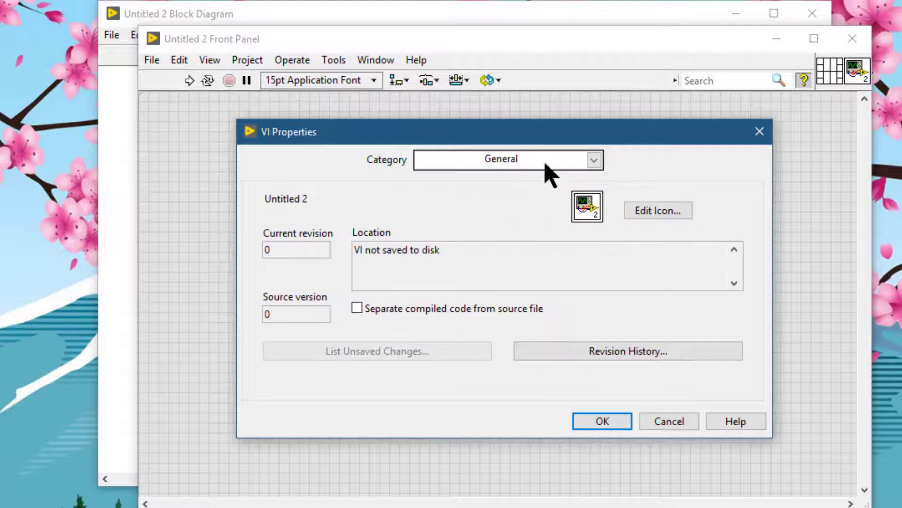
click(595, 161)
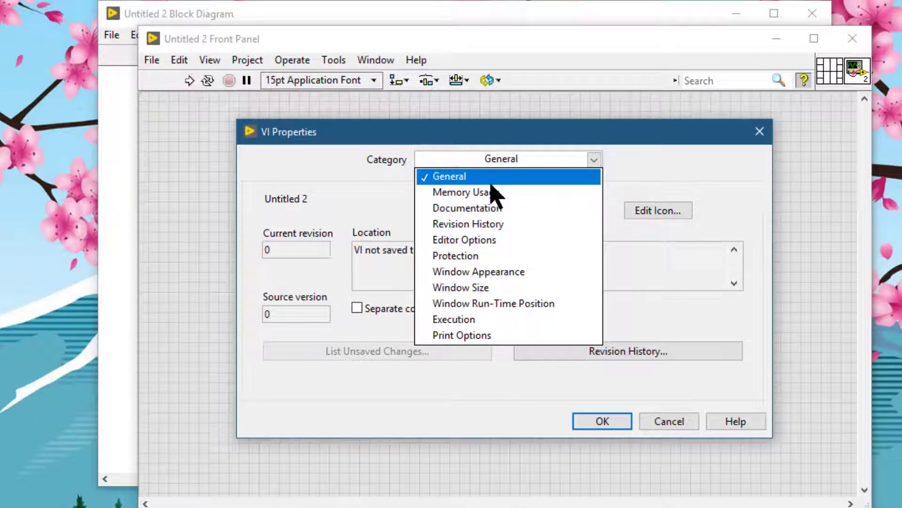
click(483, 240)
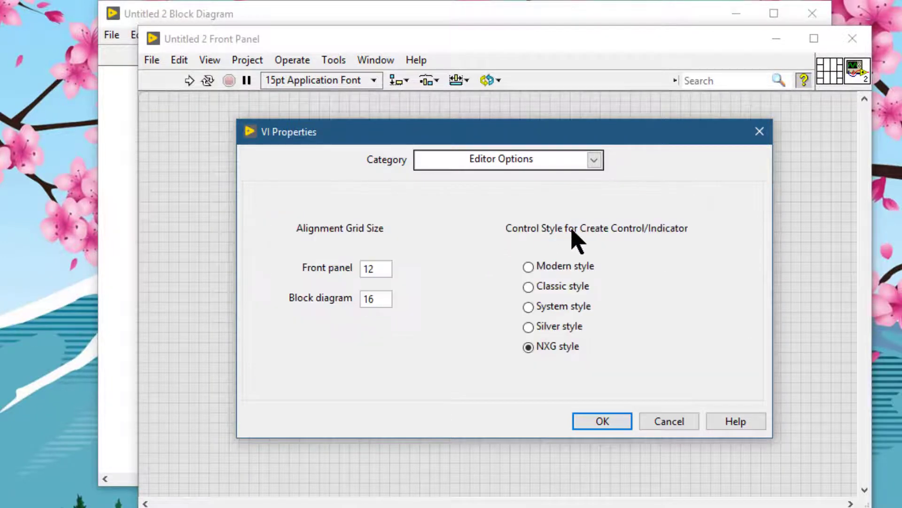
Step: Try the Silver, System, Classic and Modern styles, then keep NXG style and confirm with OK
key(ctrl+h)
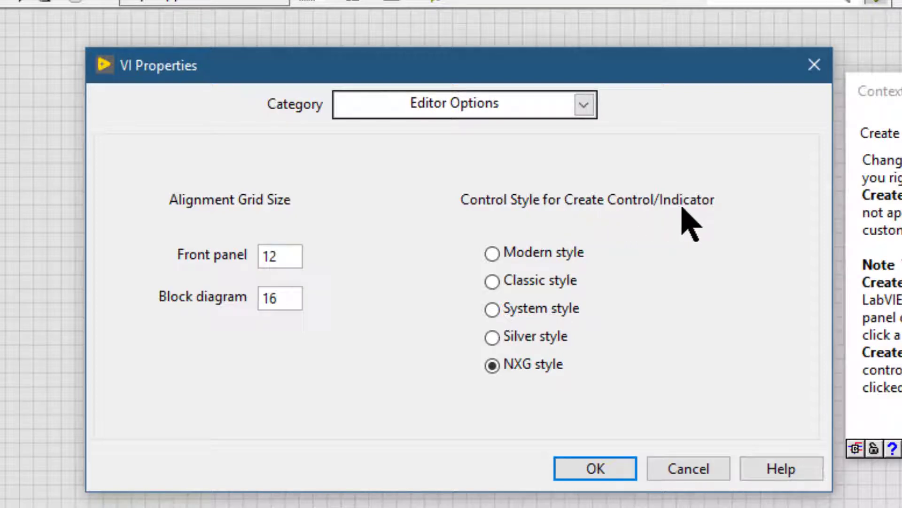
click(492, 337)
click(492, 310)
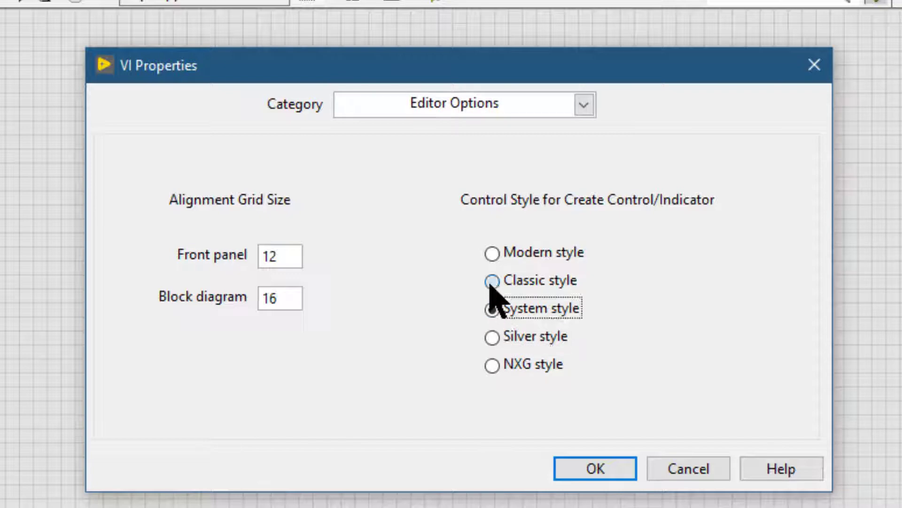
click(492, 282)
click(492, 254)
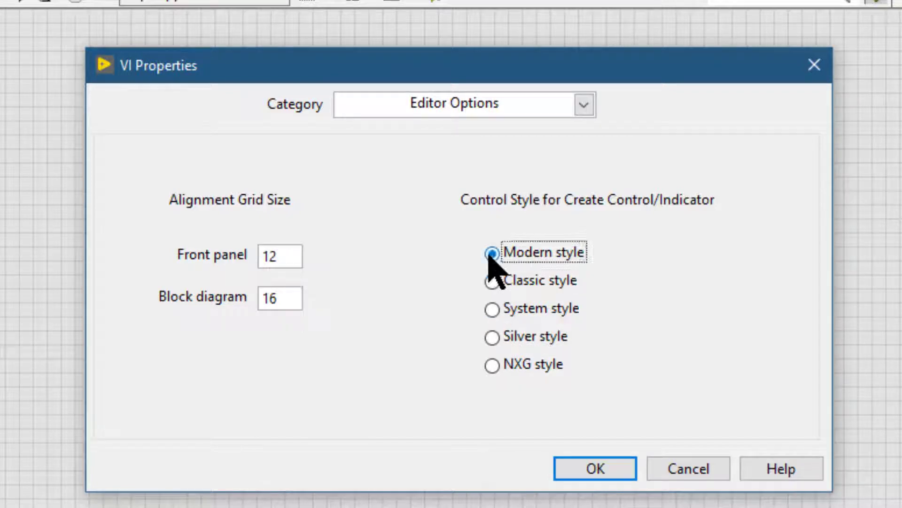
click(492, 366)
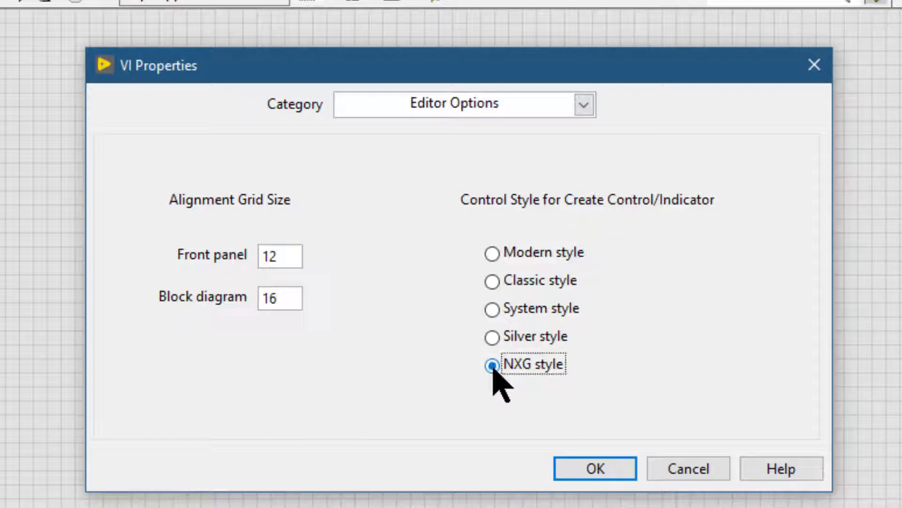
click(583, 468)
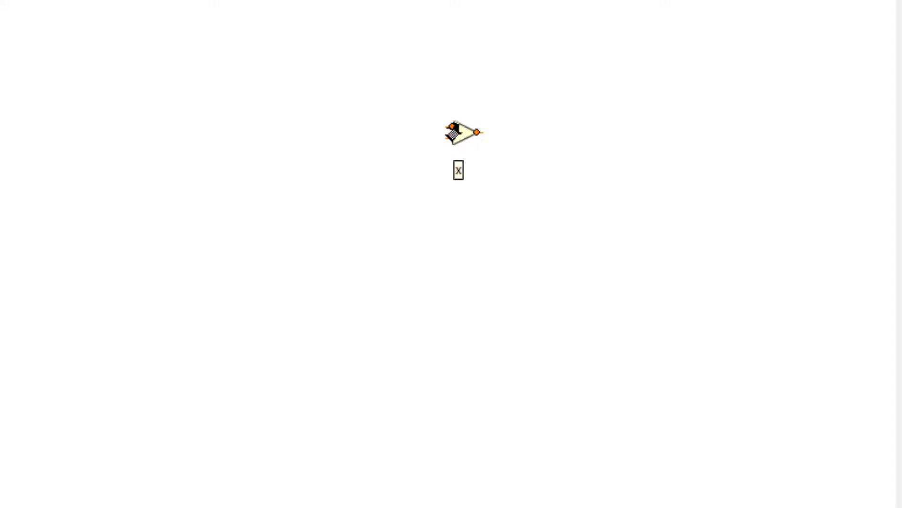
Step: Create an x control for Subtract and place a Boolean And function on the diagram
right_click(448, 127)
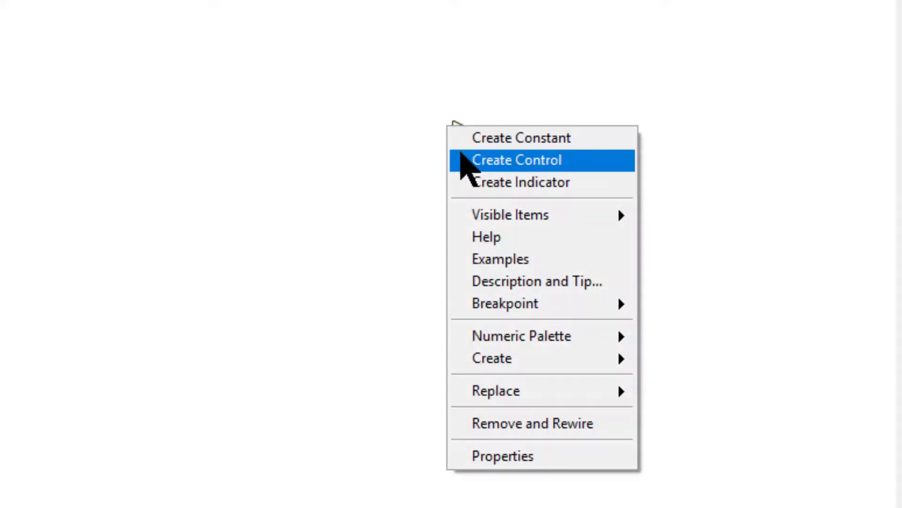
click(467, 164)
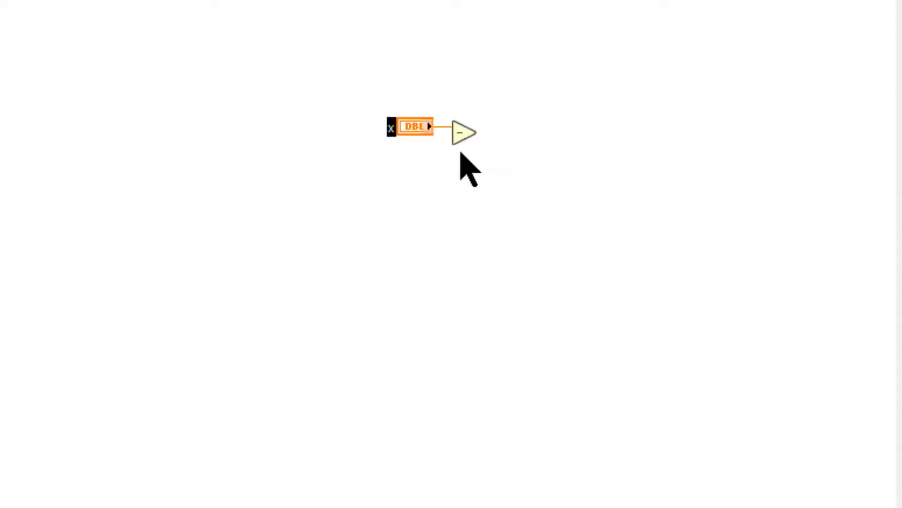
right_click(475, 131)
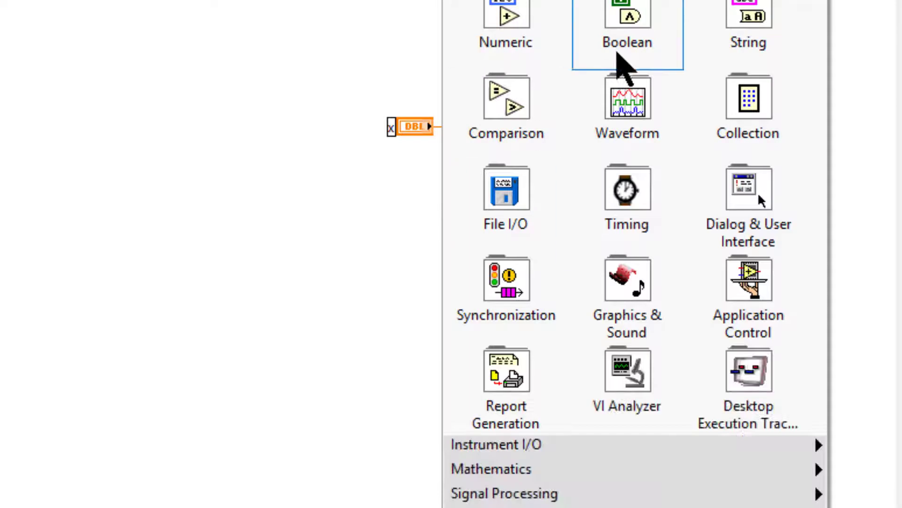
mouse_move(617, 60)
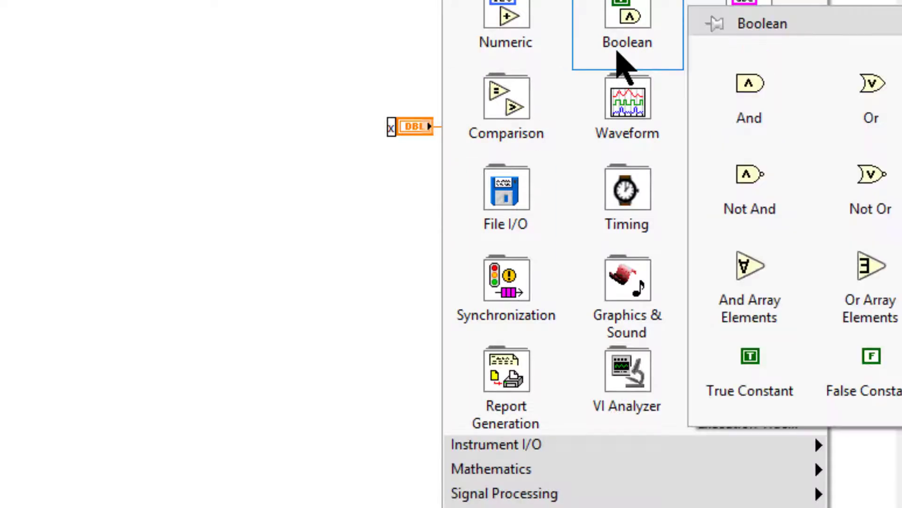
click(727, 134)
click(472, 236)
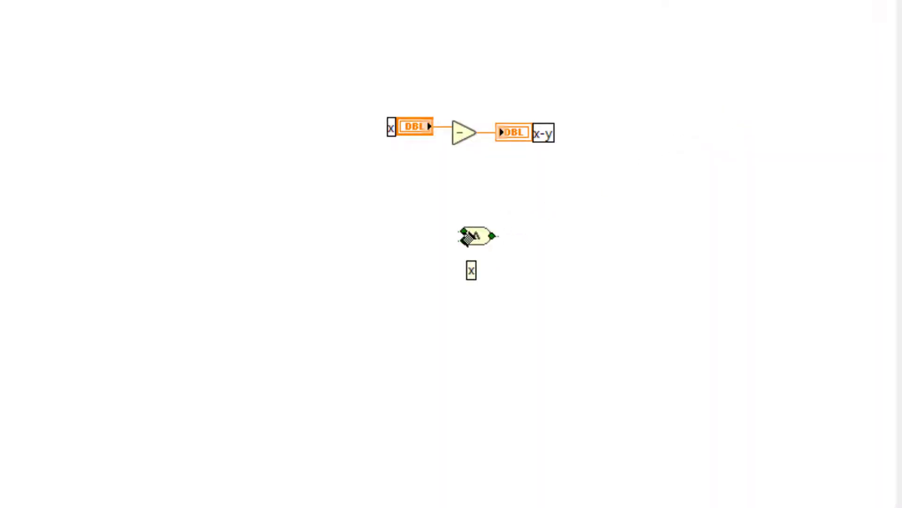
right_click(464, 232)
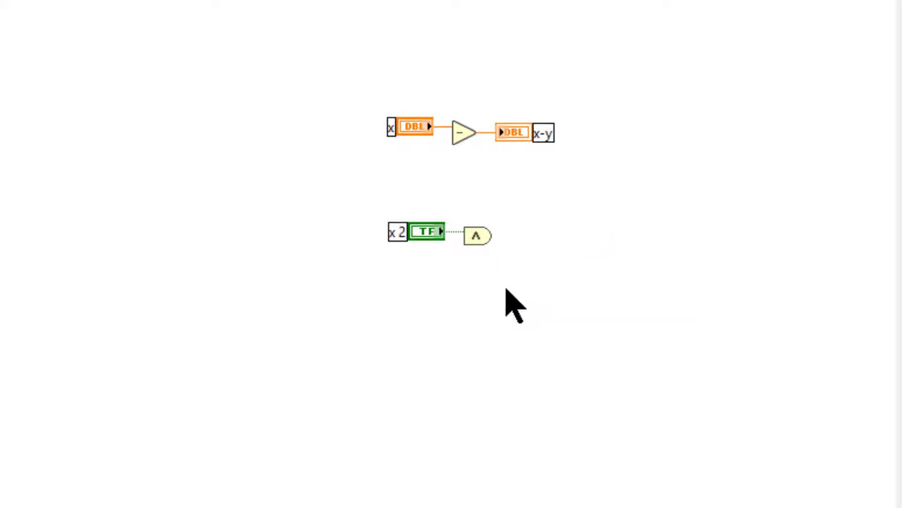
Step: Locate x 2 on the front panel, select the x .and. y? indicator, and return to the diagram
double_click(423, 235)
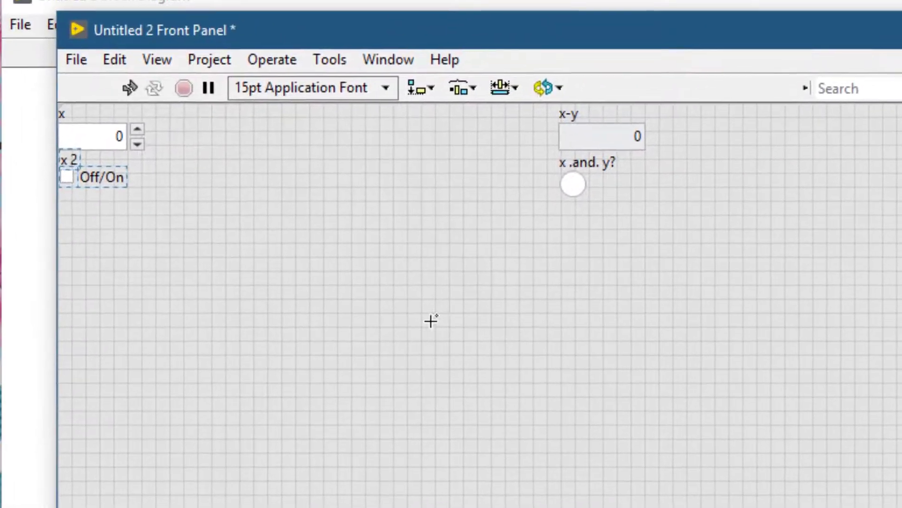
click(393, 318)
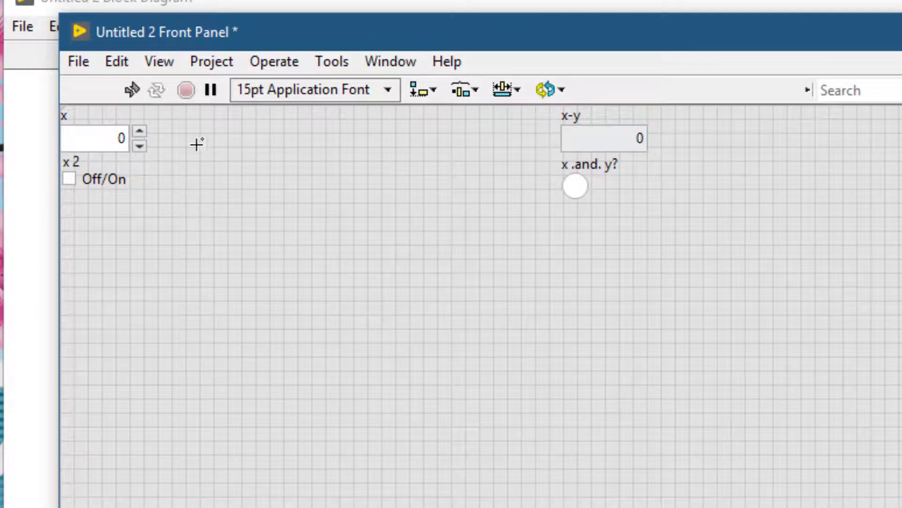
click(569, 184)
click(20, 266)
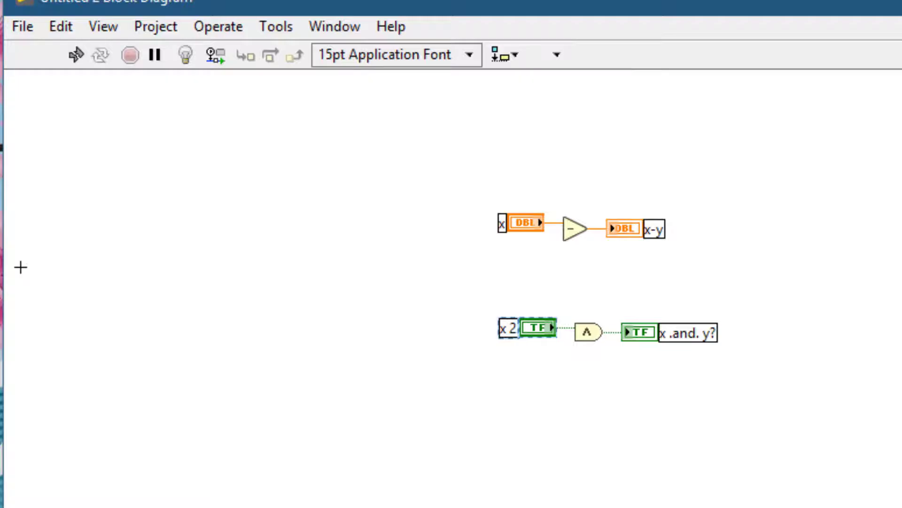
Step: Drop Add.vi onto the block diagram via Select a VI, preview its front panel, then close it
right_click(262, 177)
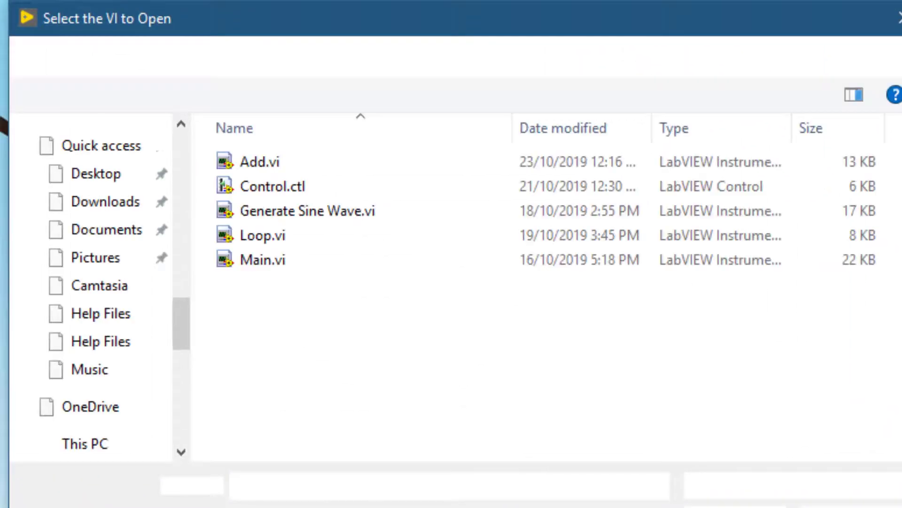
click(254, 162)
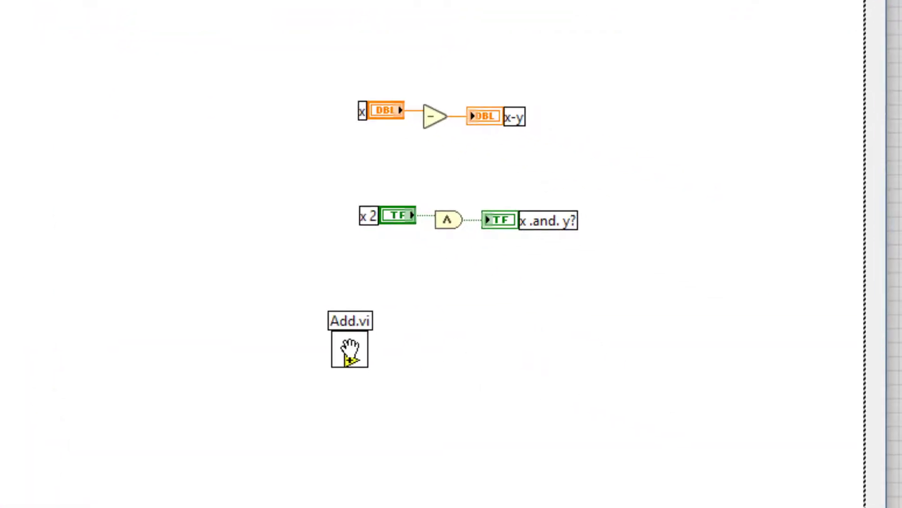
click(350, 350)
double_click(350, 357)
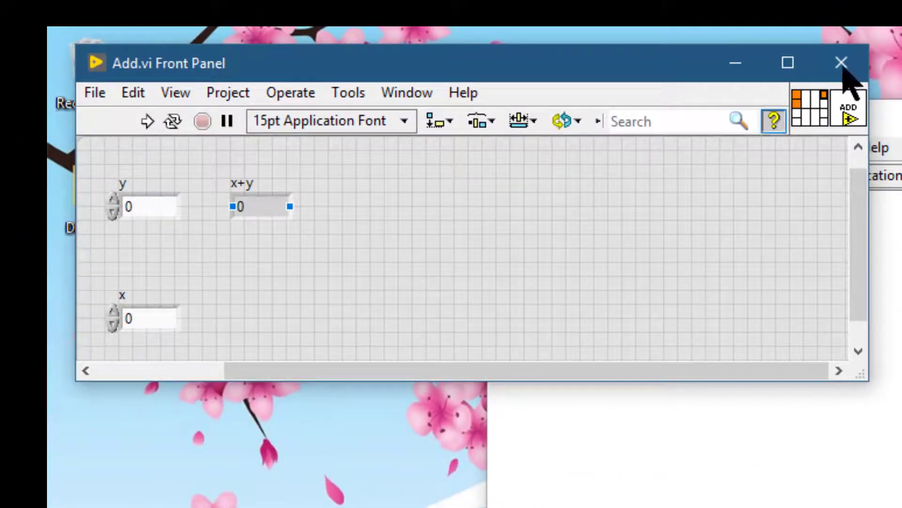
click(856, 61)
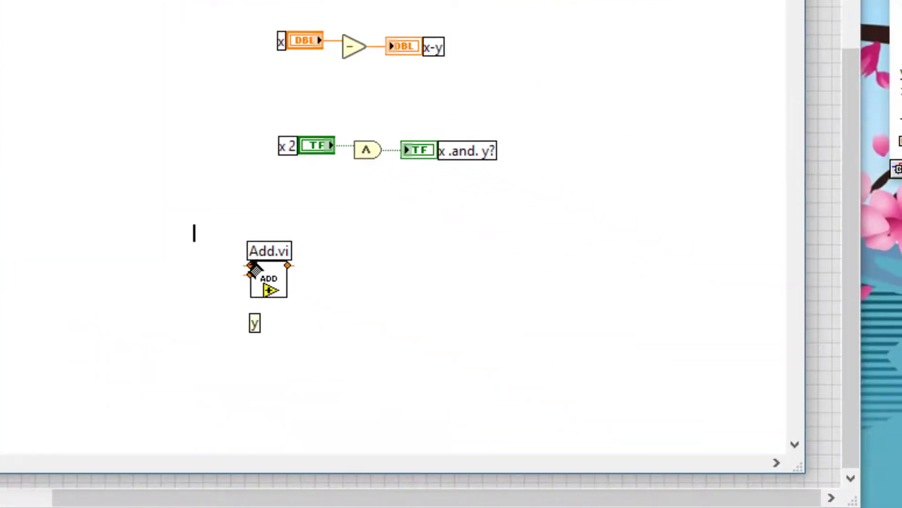
Step: Create a y control on Add.vi's input and an x+y indicator on its output
right_click(254, 270)
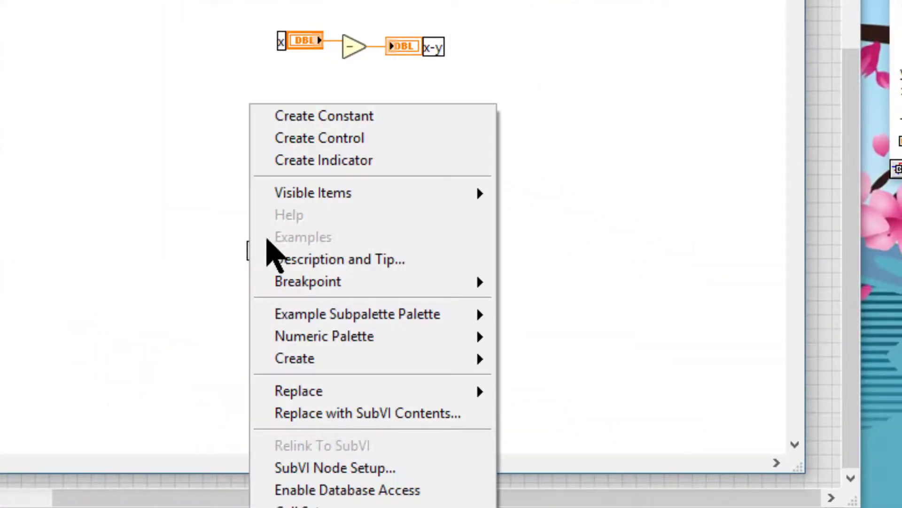
click(318, 145)
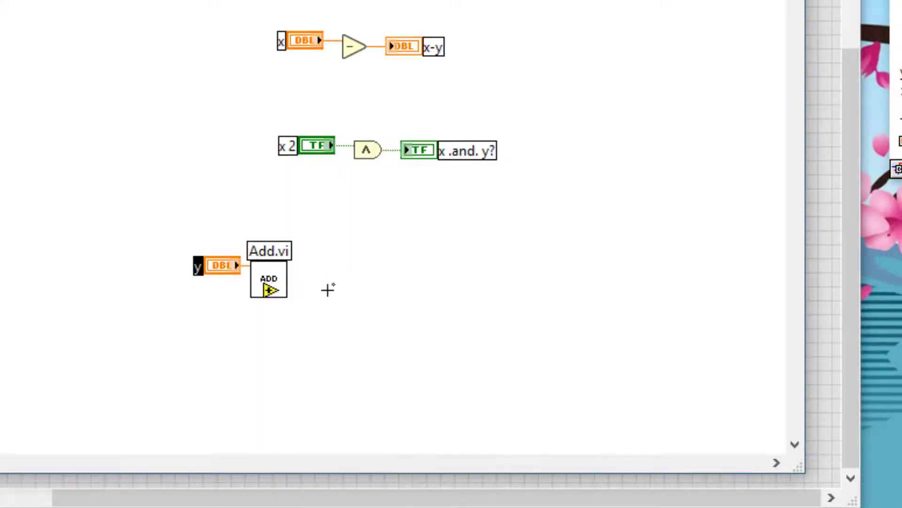
right_click(290, 266)
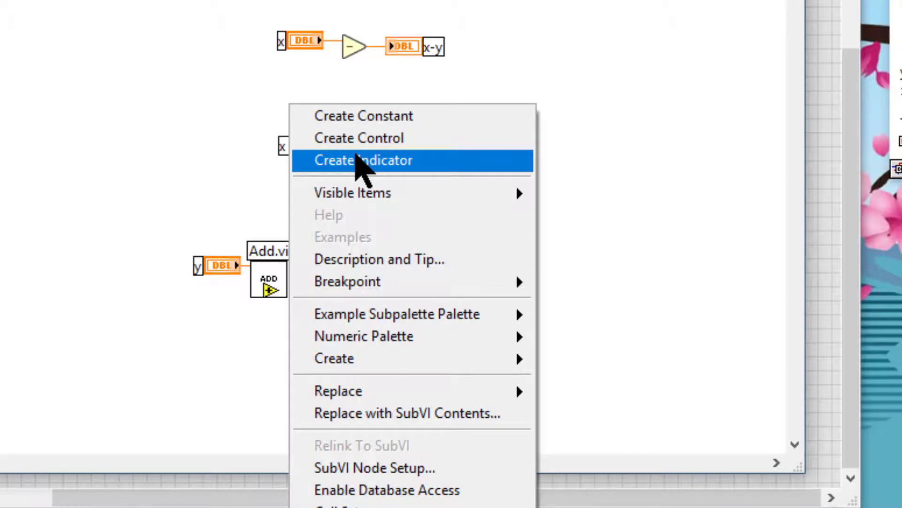
click(358, 160)
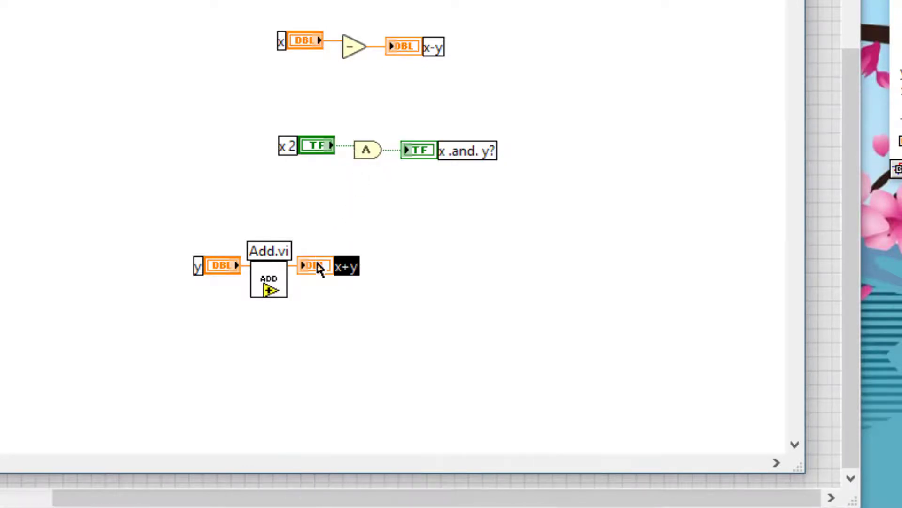
Step: Move the y control and x+y indicator side by side to the lower front panel
double_click(316, 265)
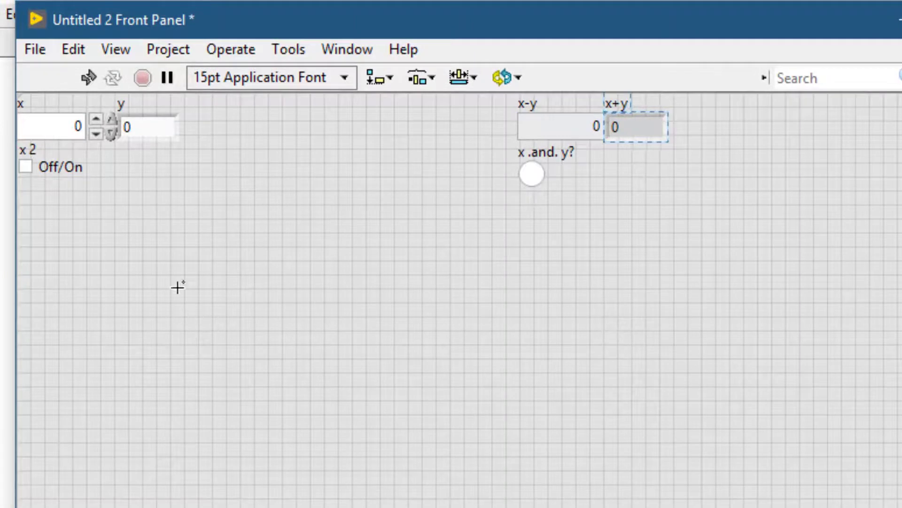
mouse_move(160, 138)
drag(159, 134, 570, 406)
drag(649, 135, 676, 406)
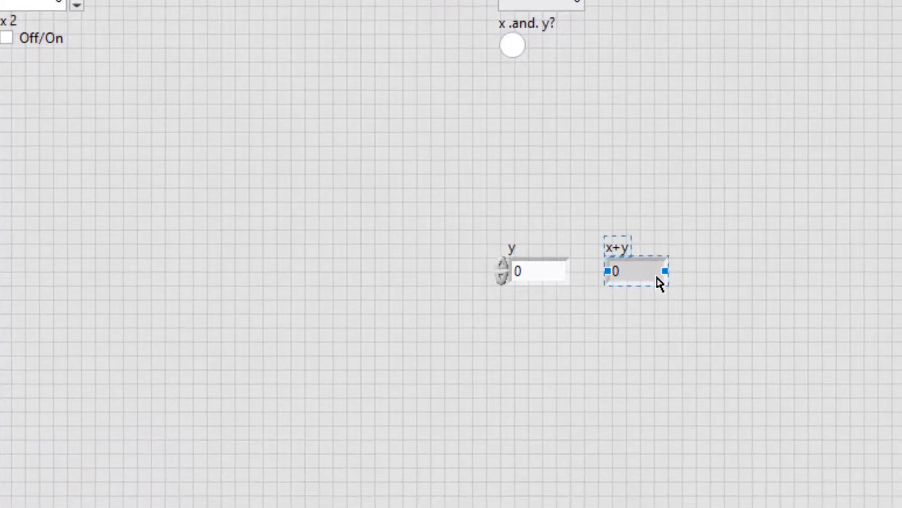
Step: Place a Classic Numeric Control from the Classic > Numeric palette on the panel's left
click(132, 187)
right_click(107, 19)
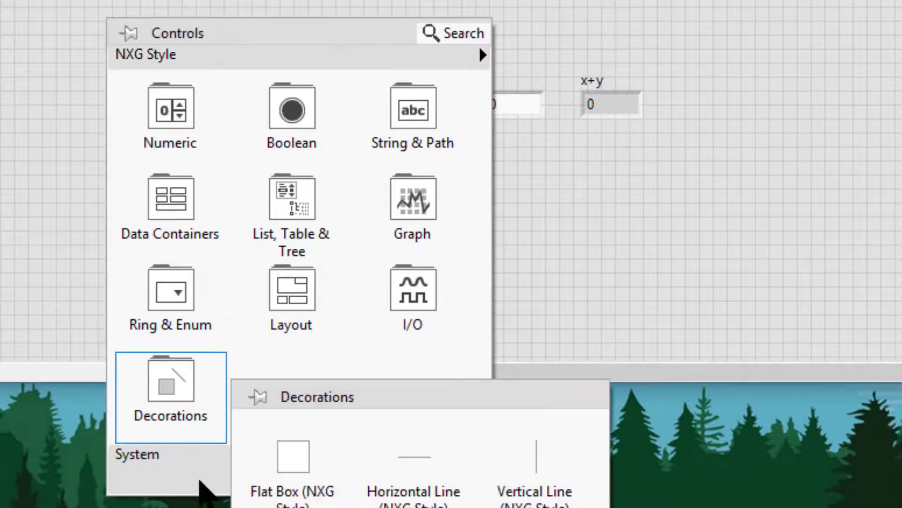
click(202, 491)
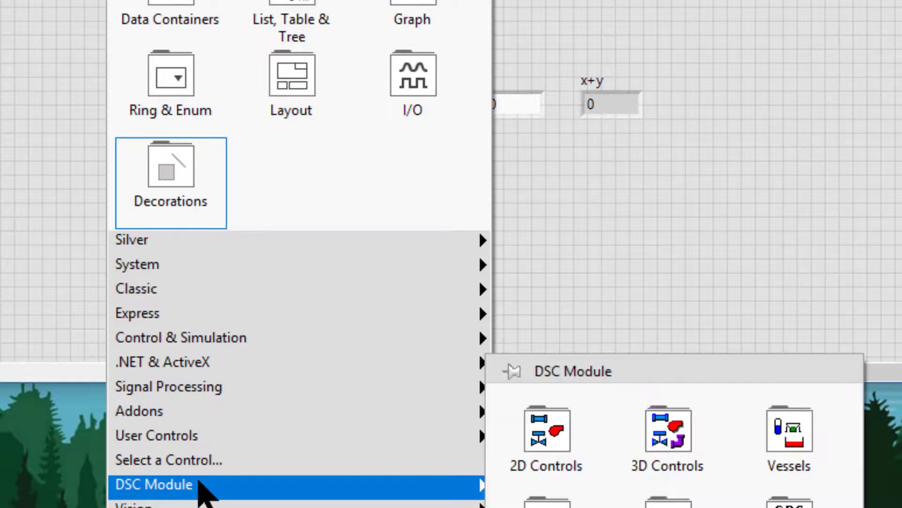
mouse_move(195, 292)
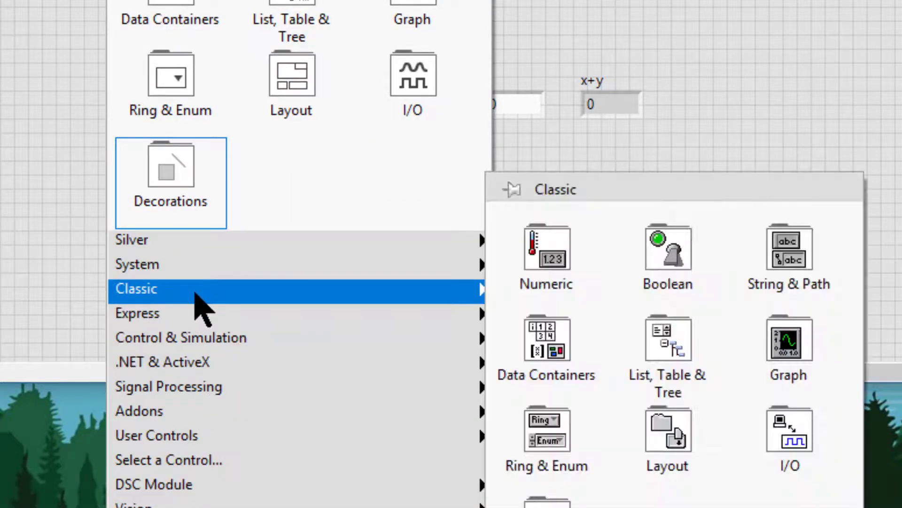
mouse_move(554, 288)
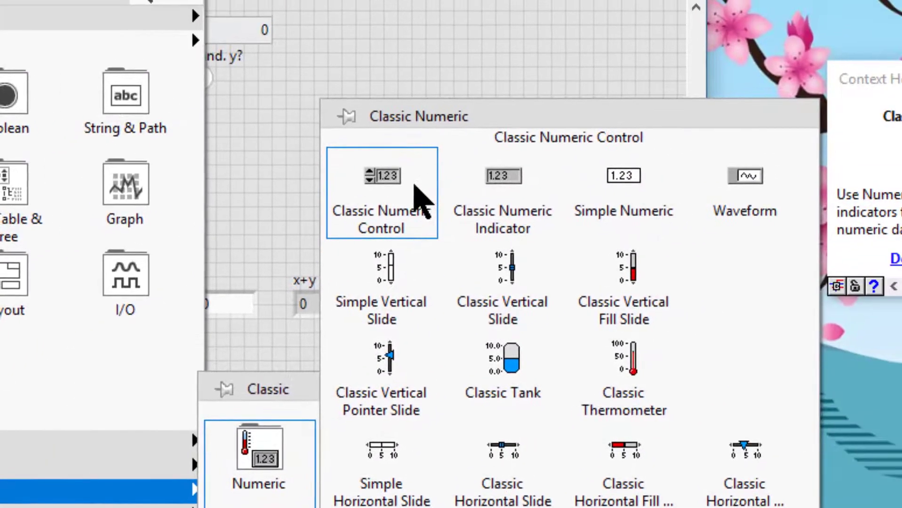
click(686, 9)
click(167, 250)
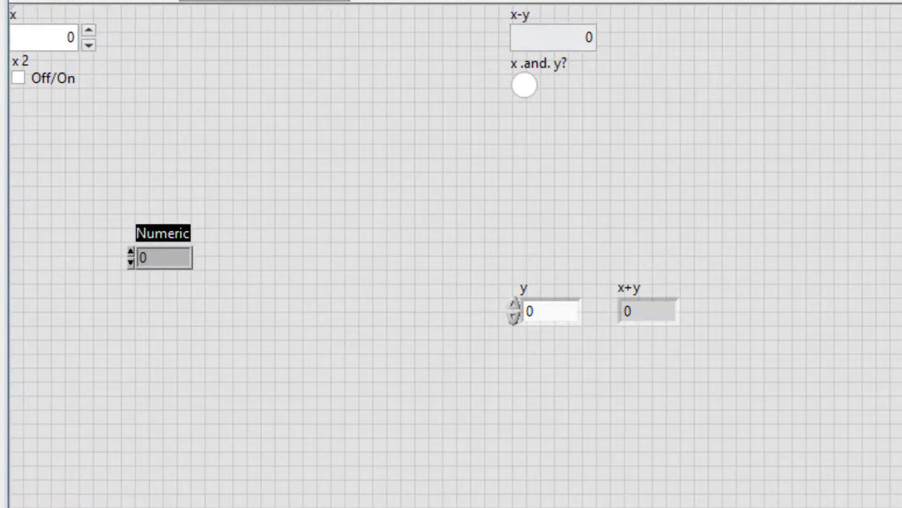
Step: Create a Numeric 2 indicator wired to the Numeric terminal on the block diagram
key(ctrl+e)
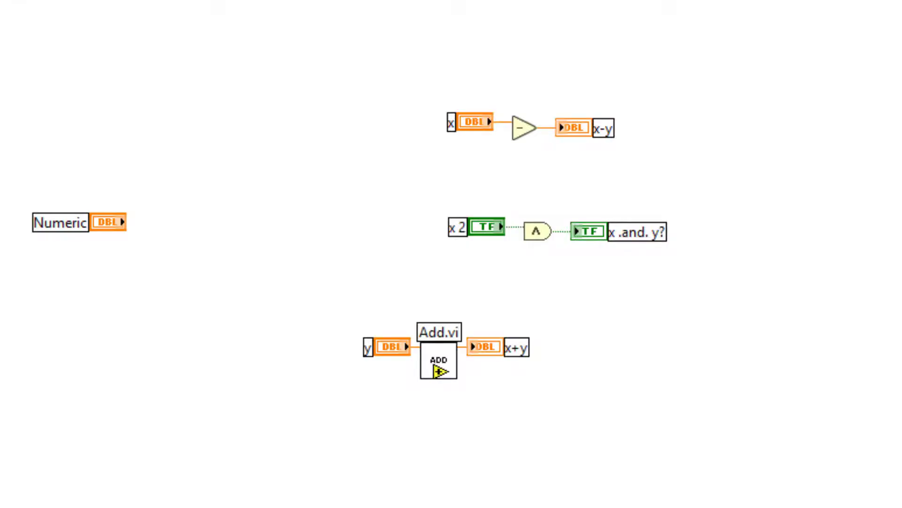
double_click(104, 219)
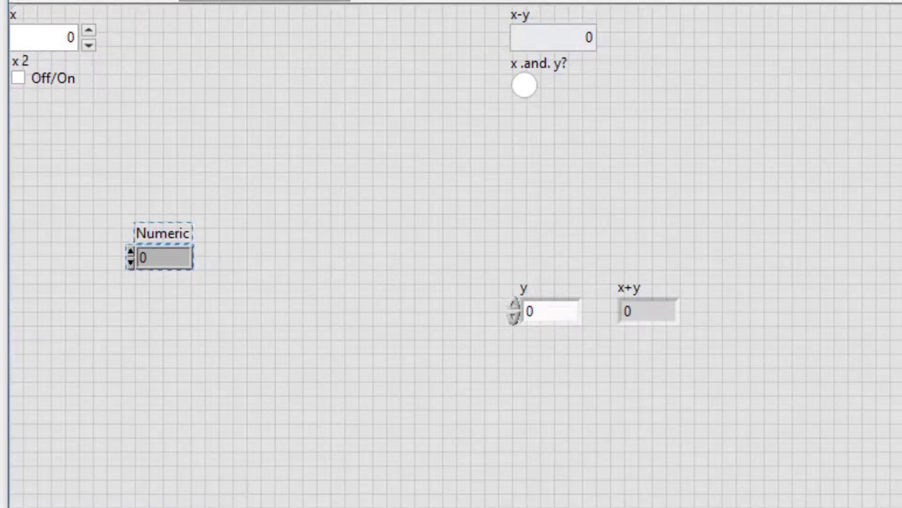
key(ctrl+e)
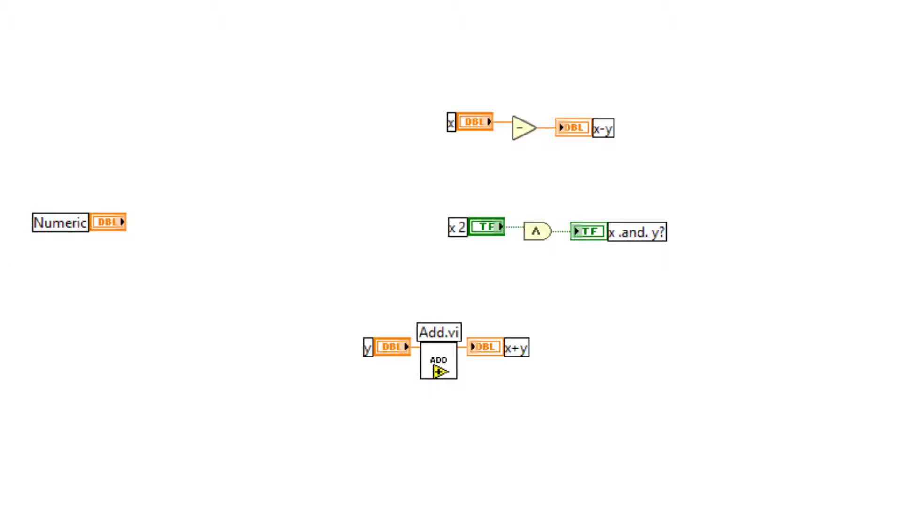
right_click(132, 226)
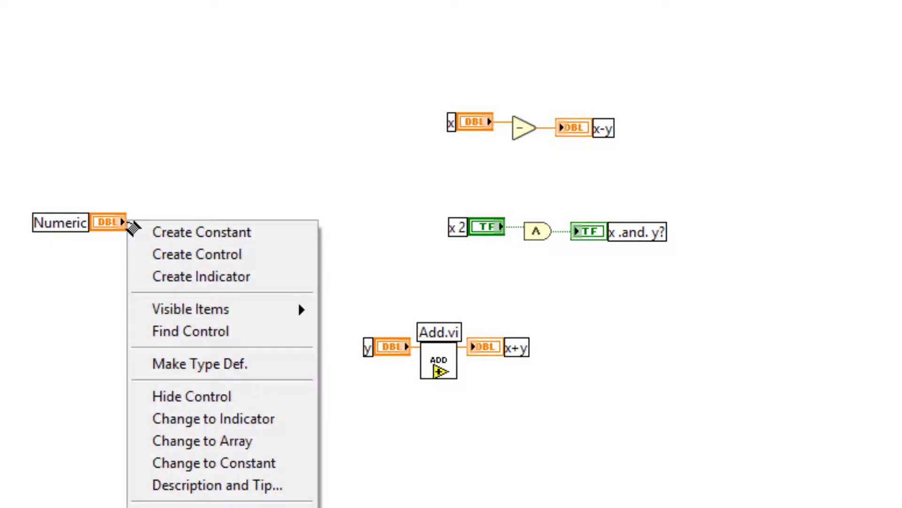
click(148, 277)
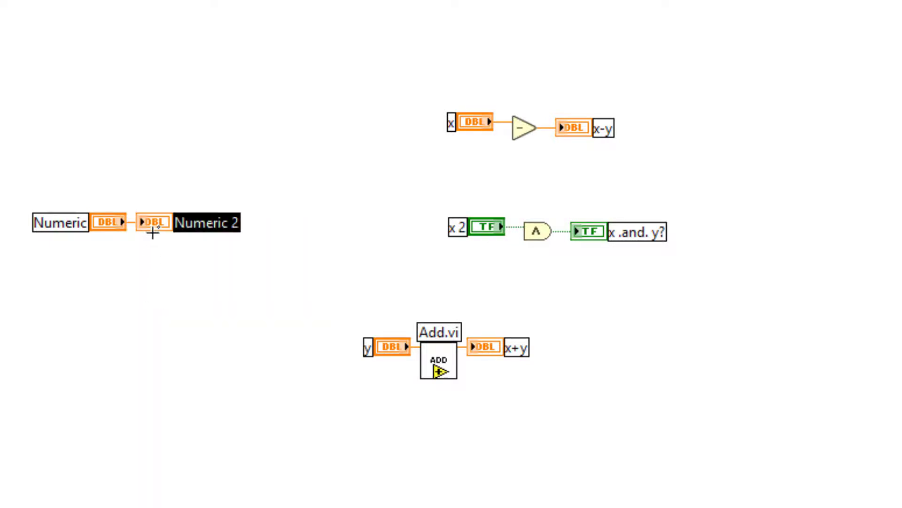
Step: Move the Numeric 2 indicator just right of the Numeric control on the front panel
key(ctrl+e)
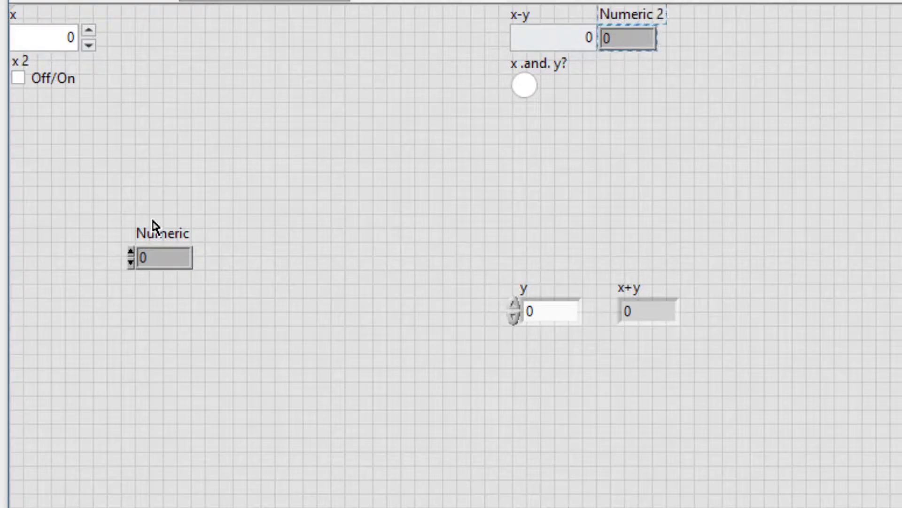
click(644, 51)
drag(641, 50, 268, 269)
click(285, 152)
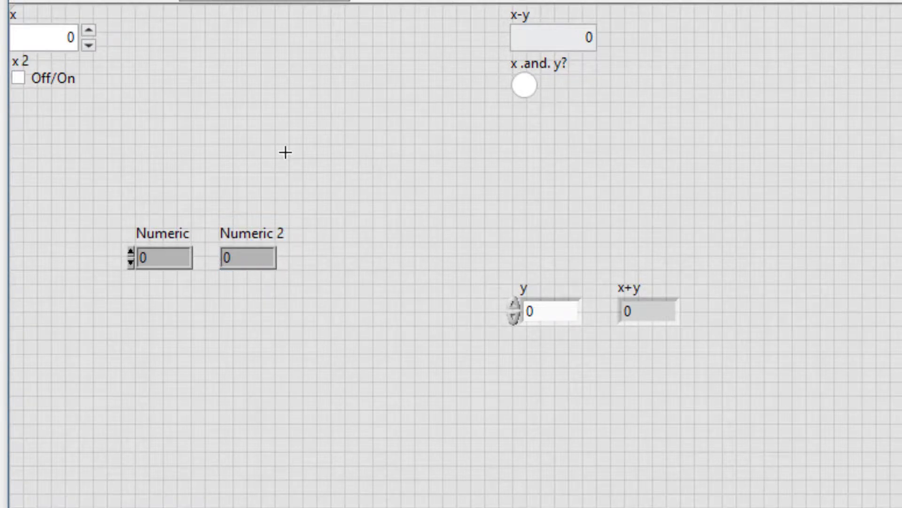